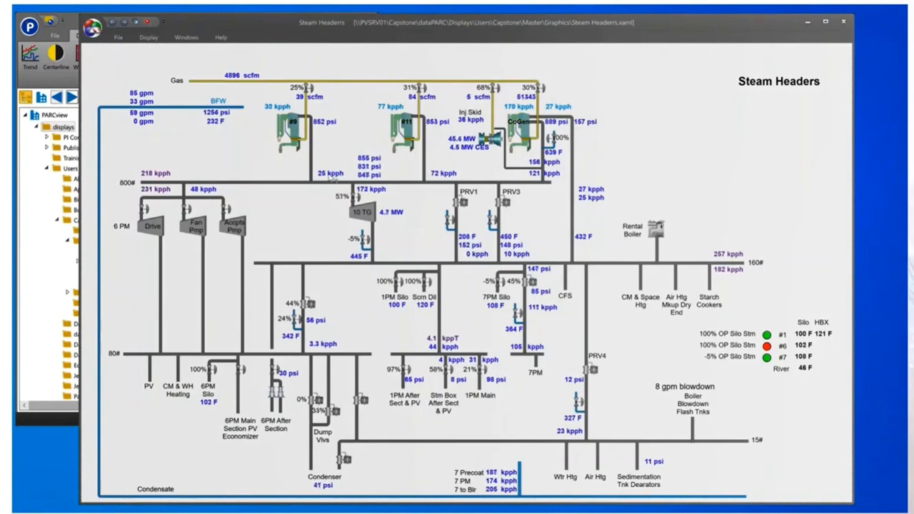
- Open a popup trend of the No 9 boiler steam flow and set its time span to 30 days
click(327, 174)
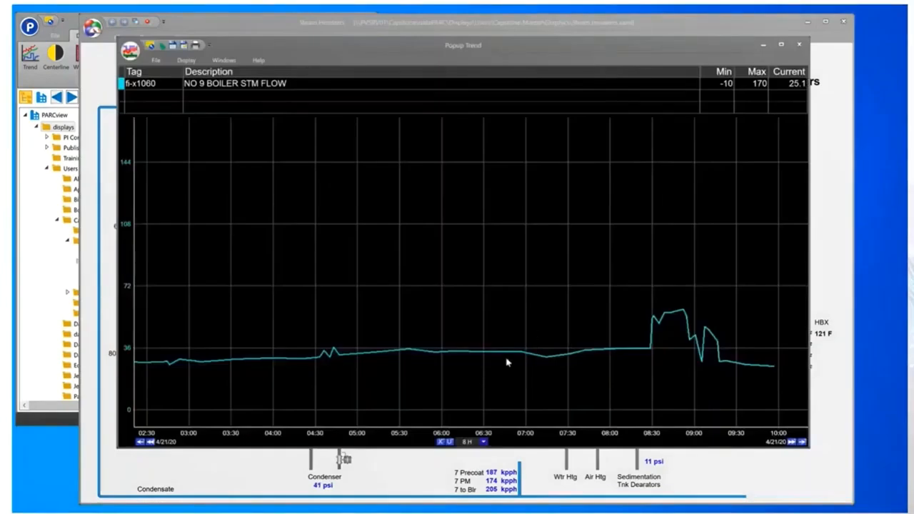
click(483, 442)
click(464, 503)
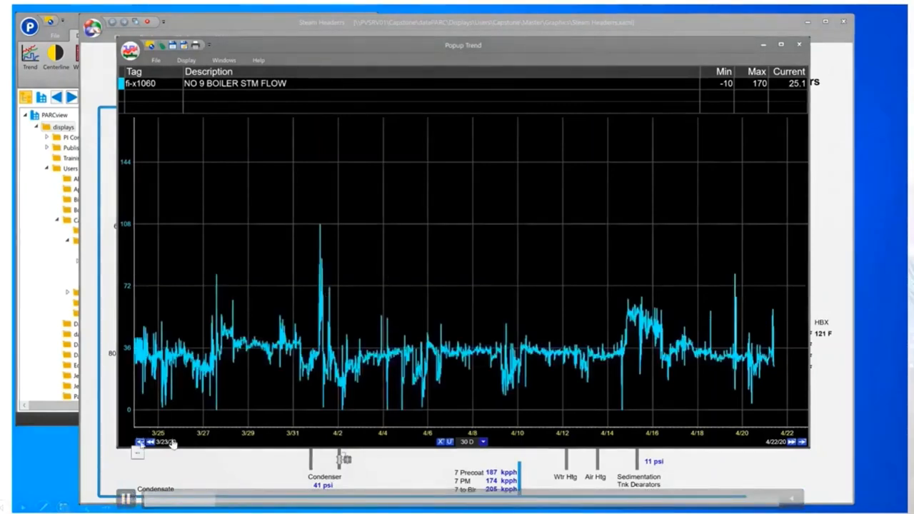
- Move the boiler steam flow trend back three 30-day periods, to the late December to late January window
click(141, 443)
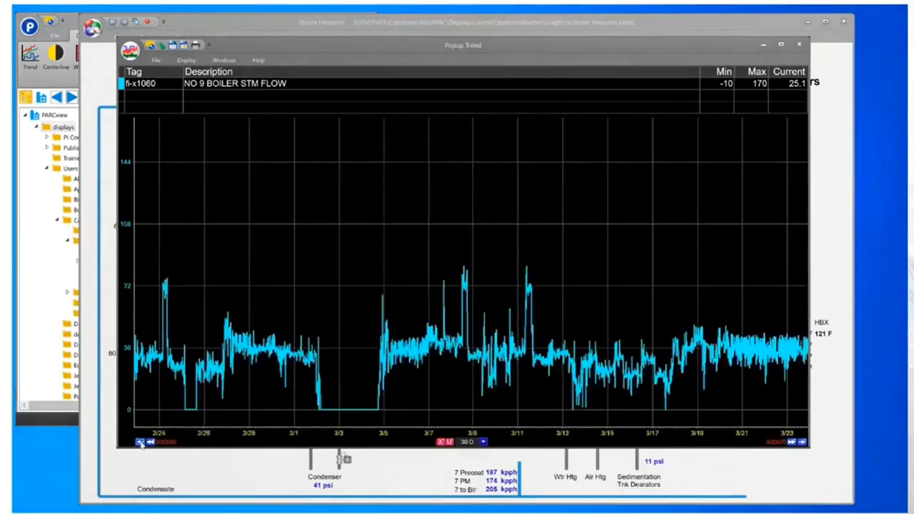
click(141, 442)
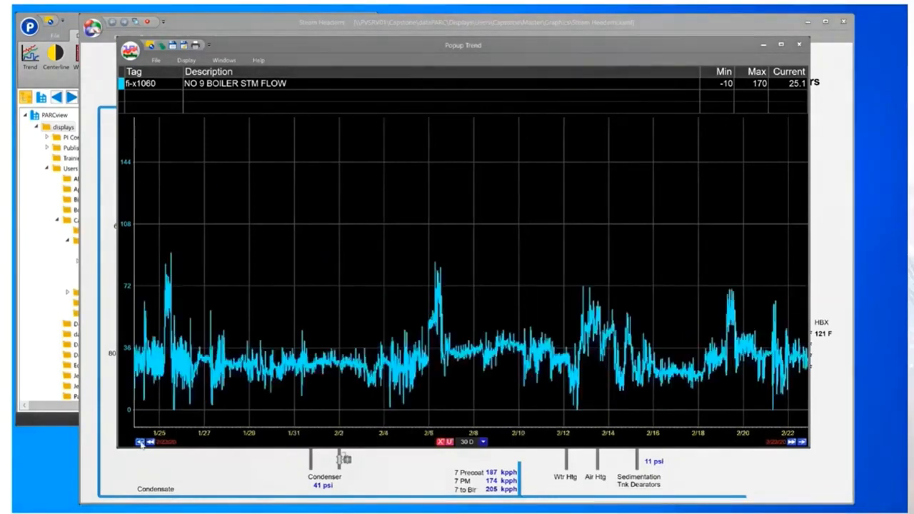
click(141, 442)
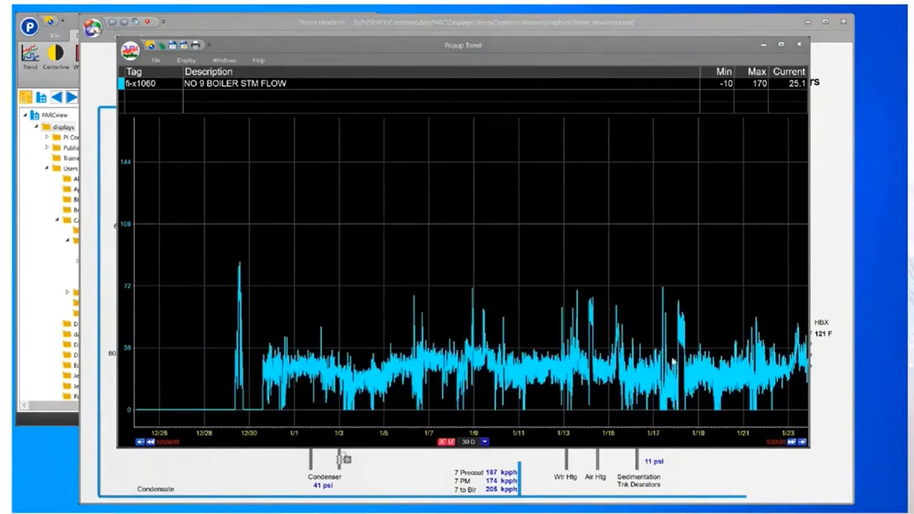
- Zoom the trend into the flow increase around 1/17–1/18, narrowing it to about 2:07 to 3:46 AM on 1/18
drag(672, 363, 693, 364)
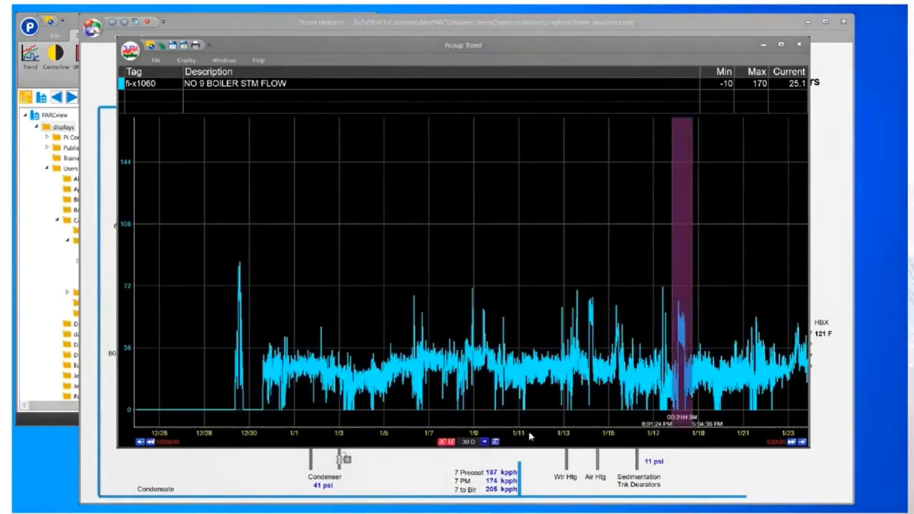
click(495, 442)
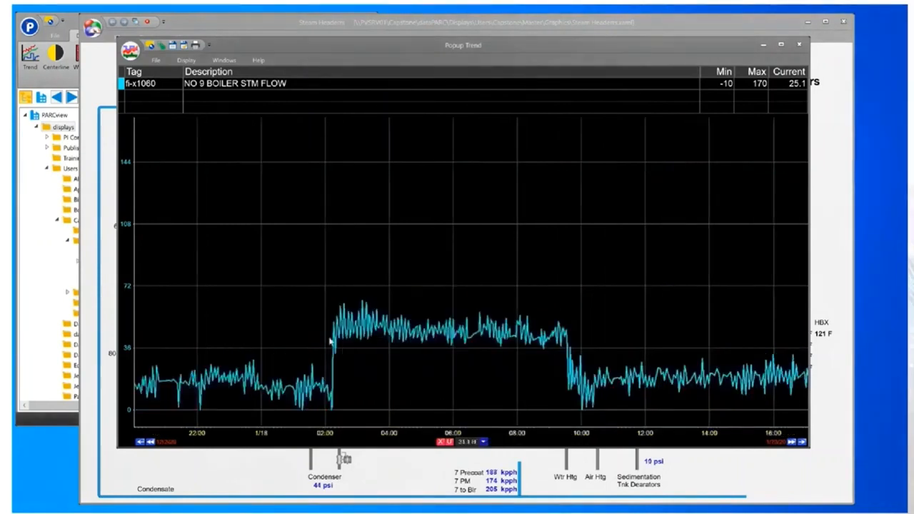
drag(331, 343, 397, 347)
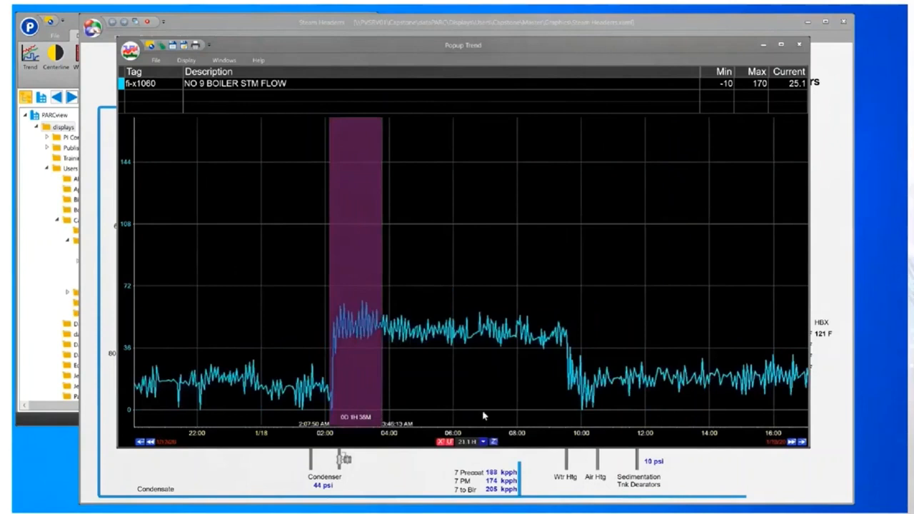
click(494, 442)
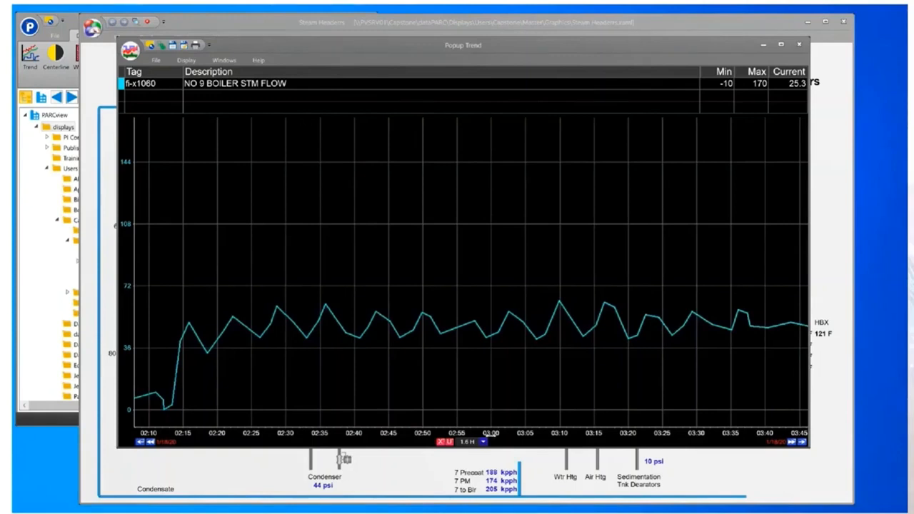
- Set the trend's time span to 3 hours and shift the time axis to cover about 01:35 to 04:35
click(484, 442)
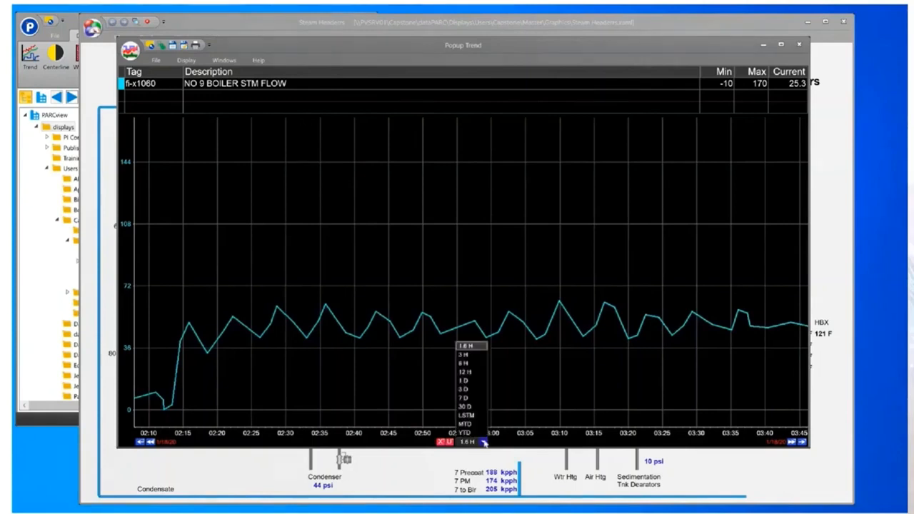
click(467, 355)
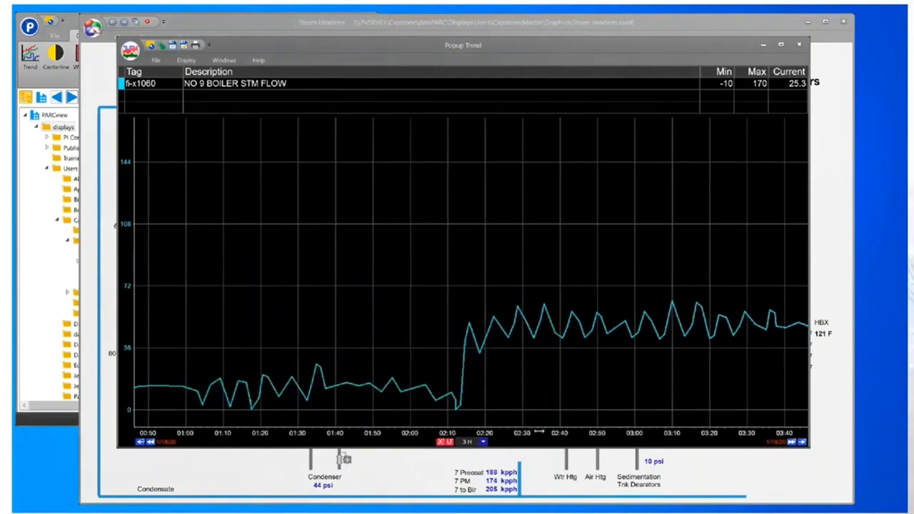
drag(539, 431, 373, 434)
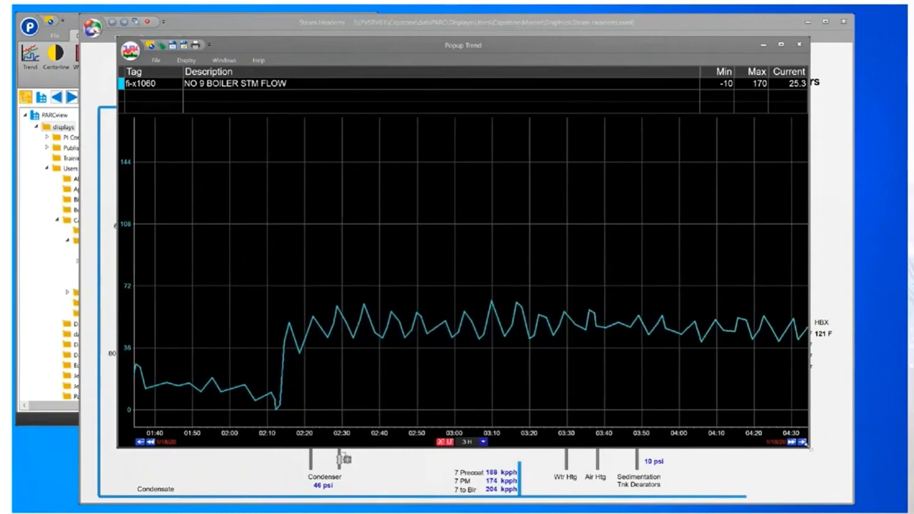
- Shrink the popup trend window and move it clear of the boilers and their steam flow values on the diagram
drag(404, 289, 405, 290)
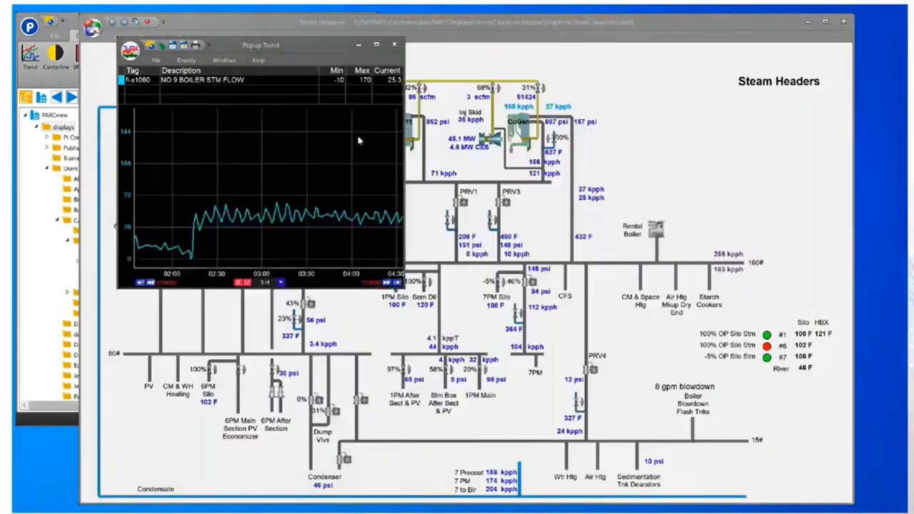
drag(313, 46, 248, 189)
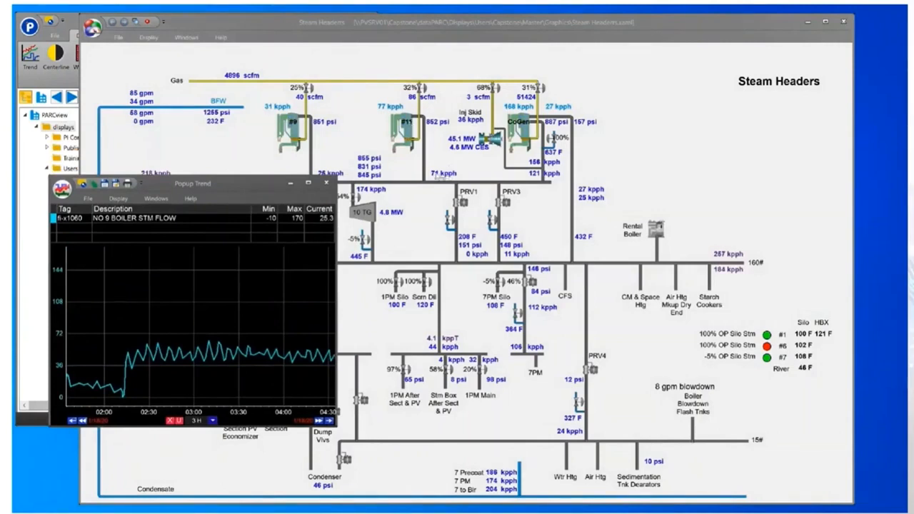
- Overlay the boiler 11 steam flow on the No 9 boiler trend for comparison, then remove it from the trend
click(421, 171)
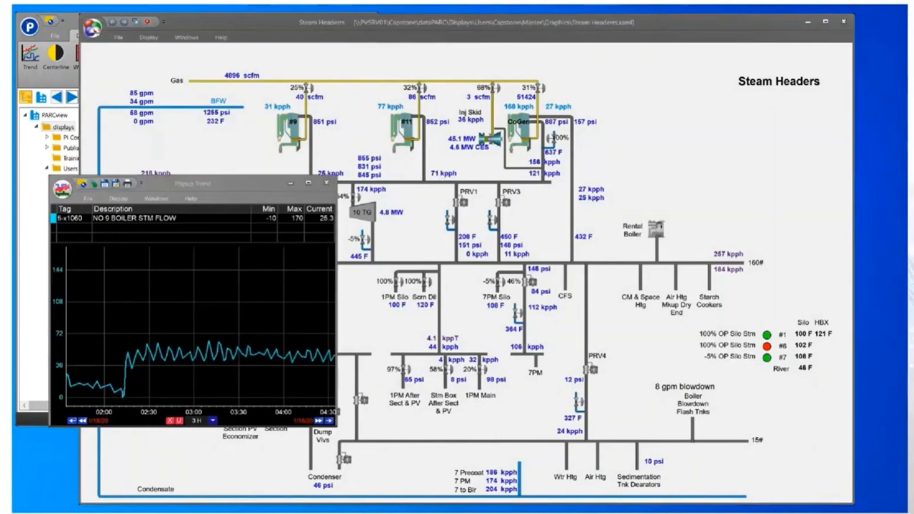
drag(437, 174, 220, 301)
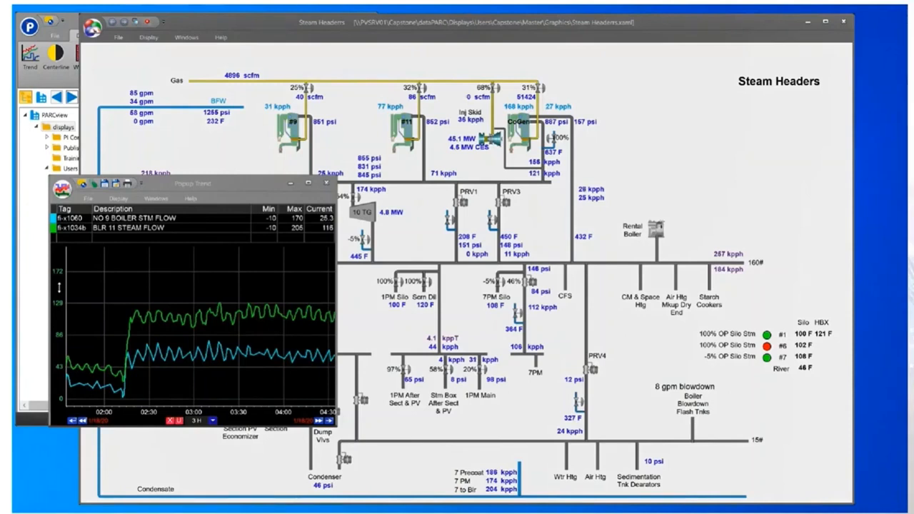
mouse_move(59, 300)
mouse_down()
mouse_move(61, 322)
mouse_move(64, 295)
mouse_up()
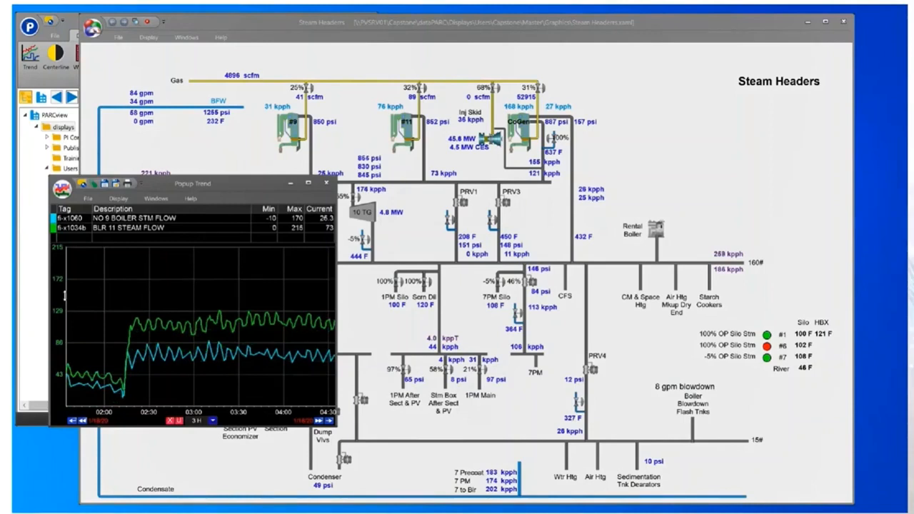
click(154, 228)
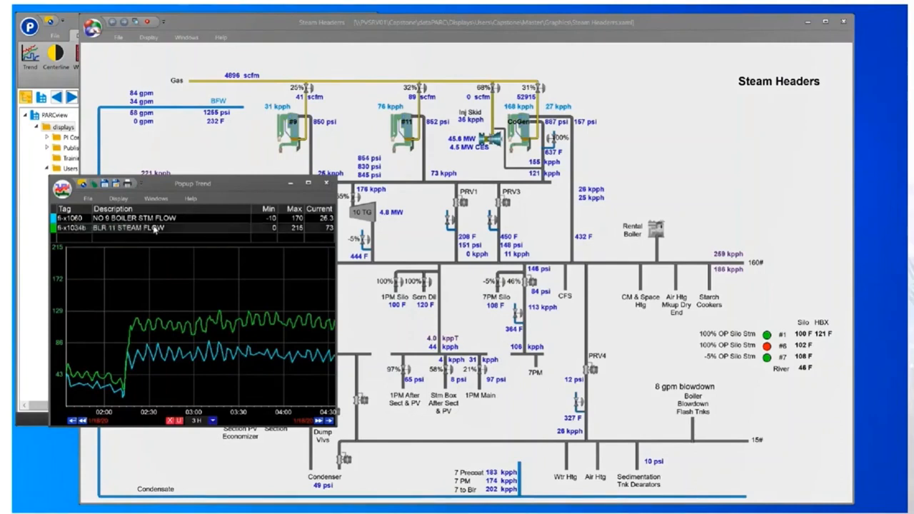
key(Delete)
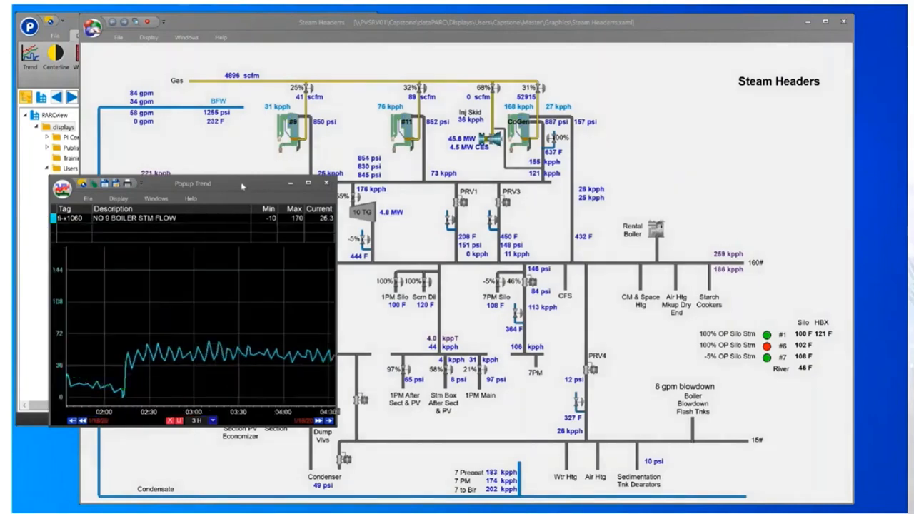
- Reposition the trend window and add the No 1 and No 3 PRV/DSH flows from the diagram to the trend
drag(242, 187, 241, 249)
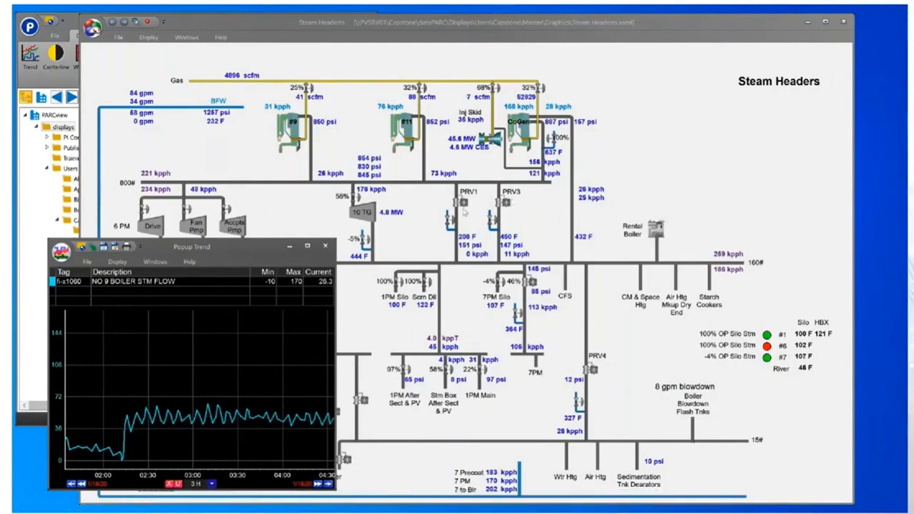
drag(240, 251, 268, 198)
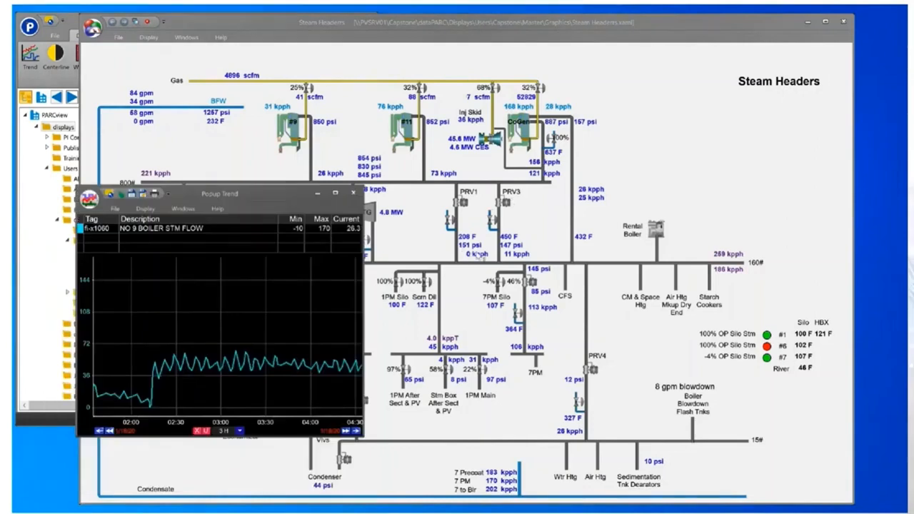
mouse_move(471, 256)
mouse_down()
mouse_move(450, 250)
mouse_move(305, 305)
mouse_up()
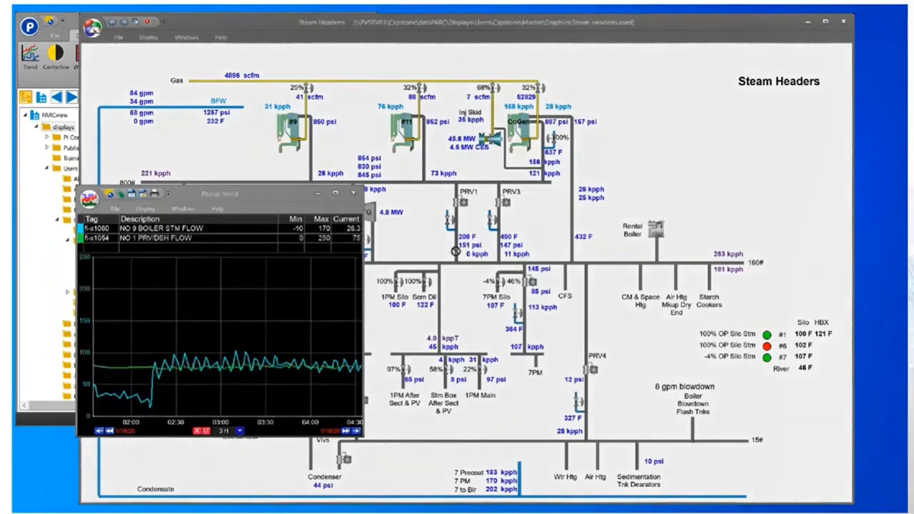
drag(321, 299, 321, 299)
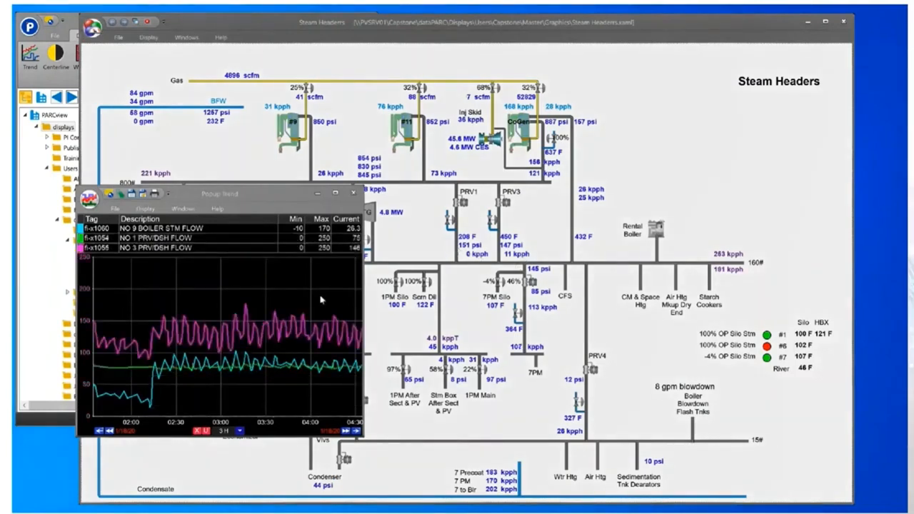
- Remove the No 1 PRV/DSH flow from the trend and add the PM1 total dryer and No 7 PM steam flows
click(193, 241)
key(Delete)
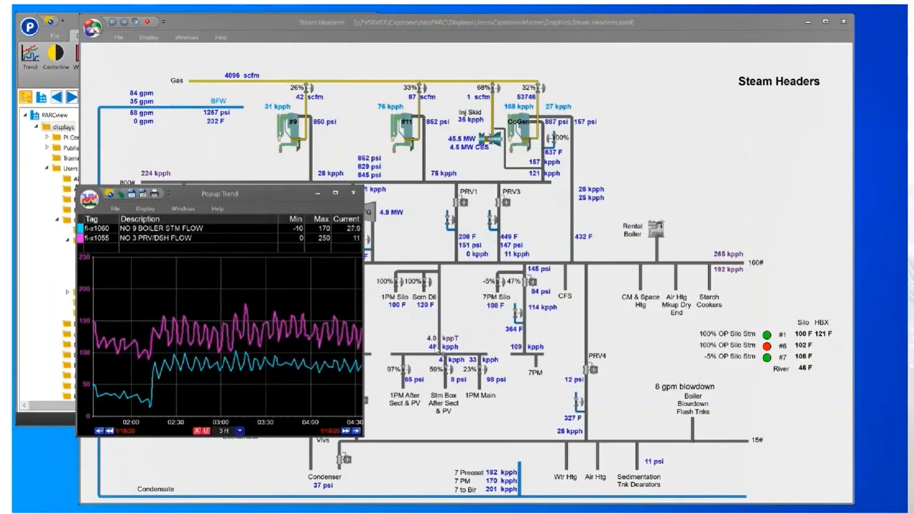
mouse_move(432, 348)
mouse_down()
mouse_move(337, 305)
mouse_move(263, 302)
mouse_up()
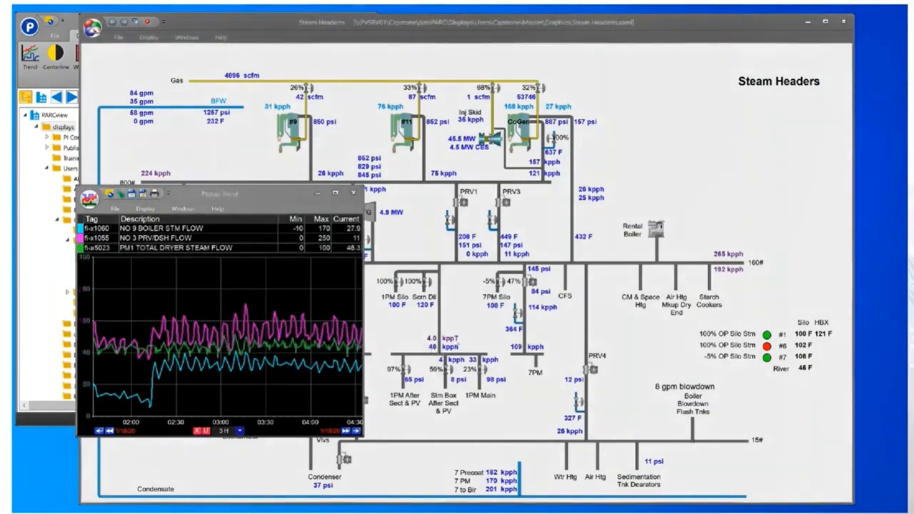
mouse_move(516, 348)
mouse_down()
mouse_move(304, 305)
mouse_move(259, 306)
mouse_up()
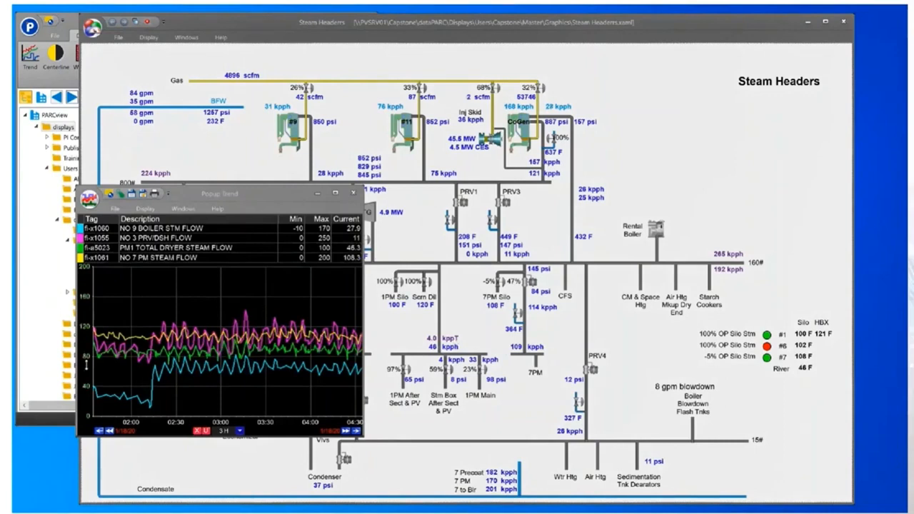
- Shift the trend scales to separate the curves: No 7 PM steam flow to -58.6–141.4, PM1 total dryer steam flow to -30–70
drag(86, 365, 84, 320)
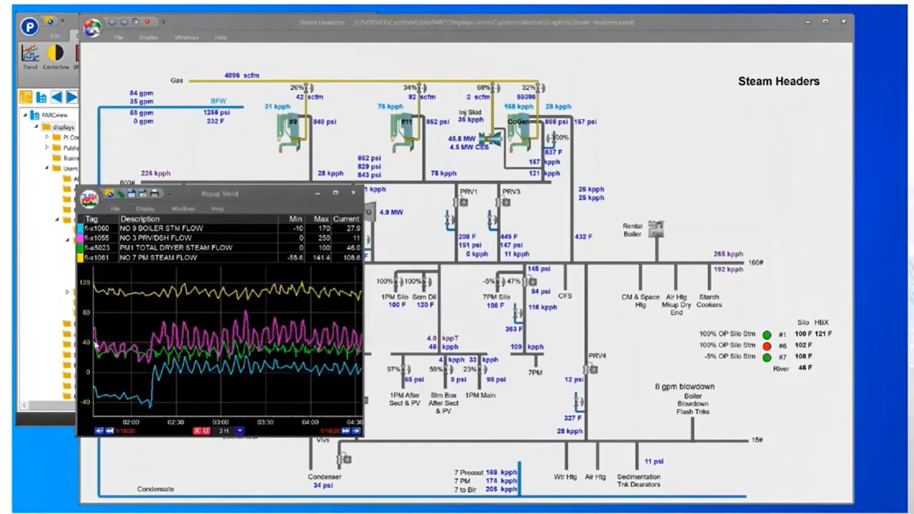
click(164, 250)
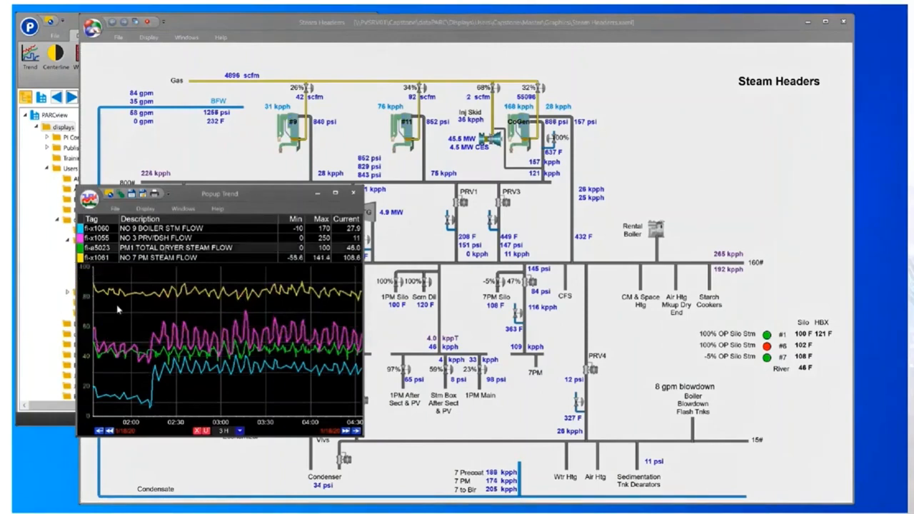
mouse_move(84, 333)
mouse_down()
mouse_move(88, 286)
mouse_move(92, 302)
mouse_up()
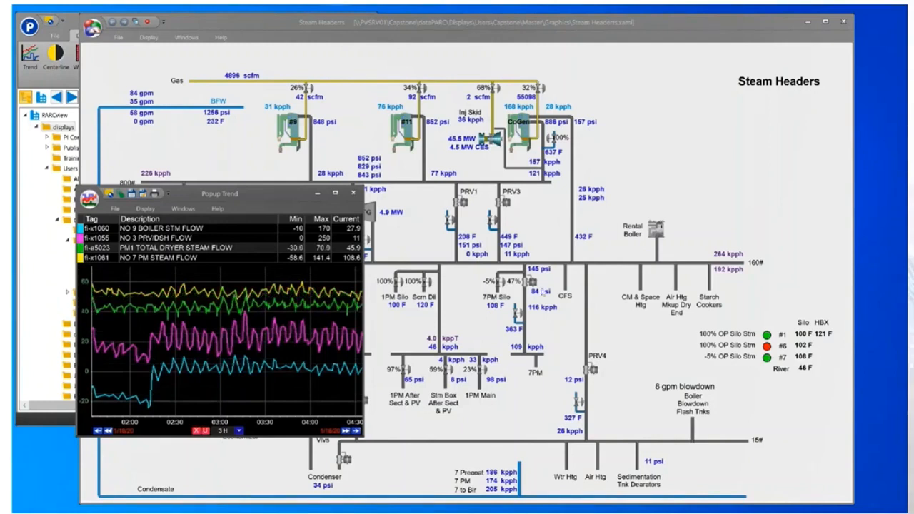
- Generate an FFT chart from the trended steam flows with a period range of 20 minutes
mouse_move(730, 473)
right_click(203, 327)
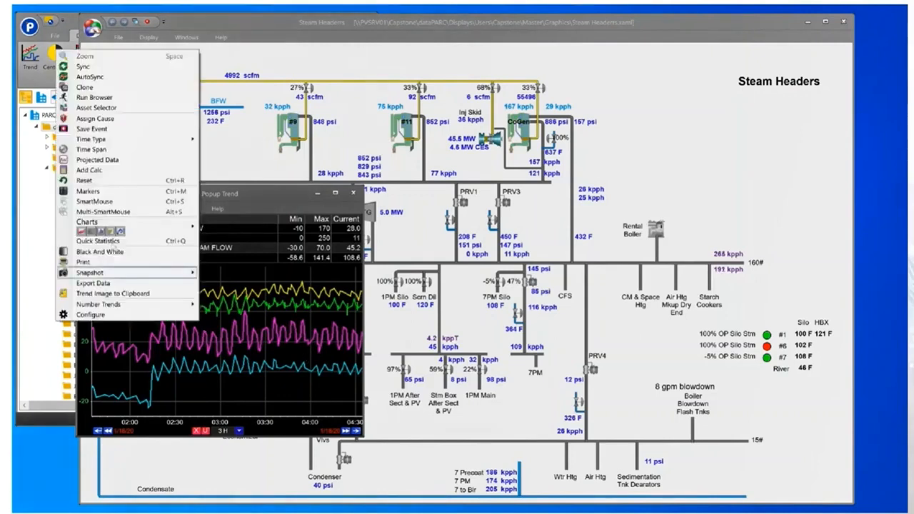
mouse_move(100, 232)
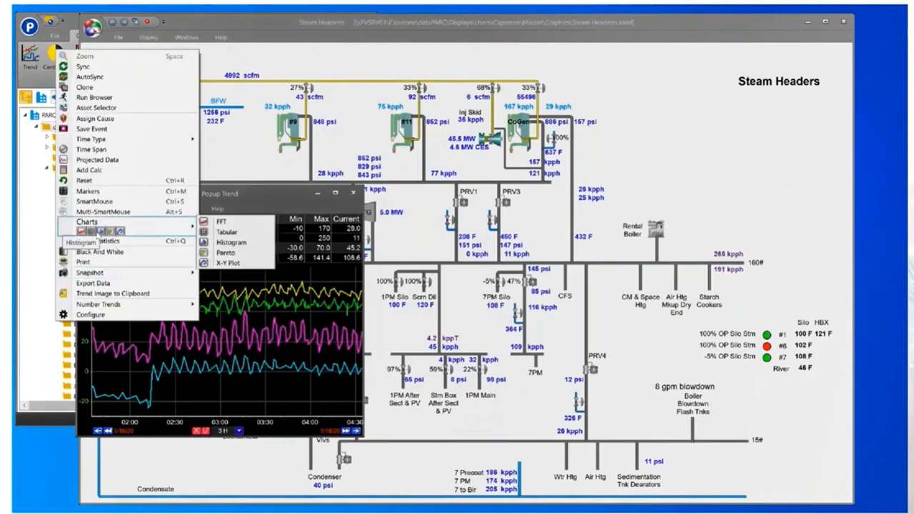
click(220, 222)
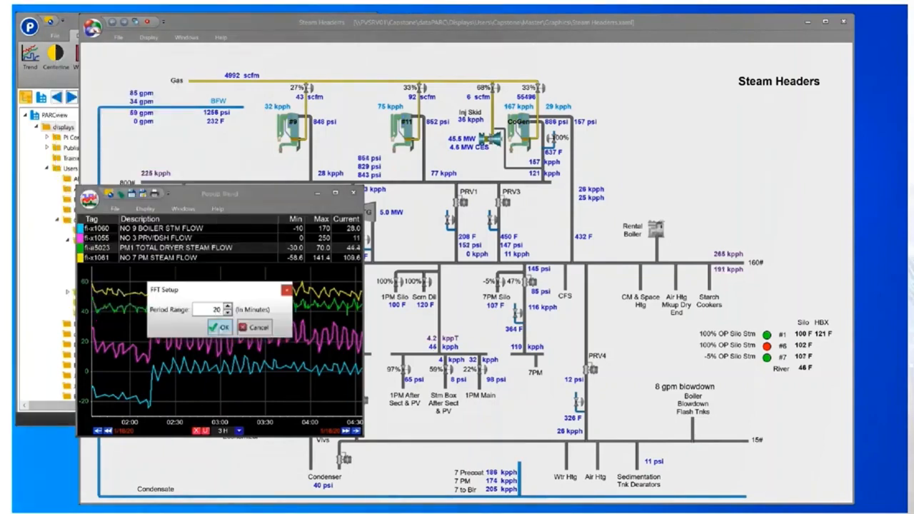
click(221, 327)
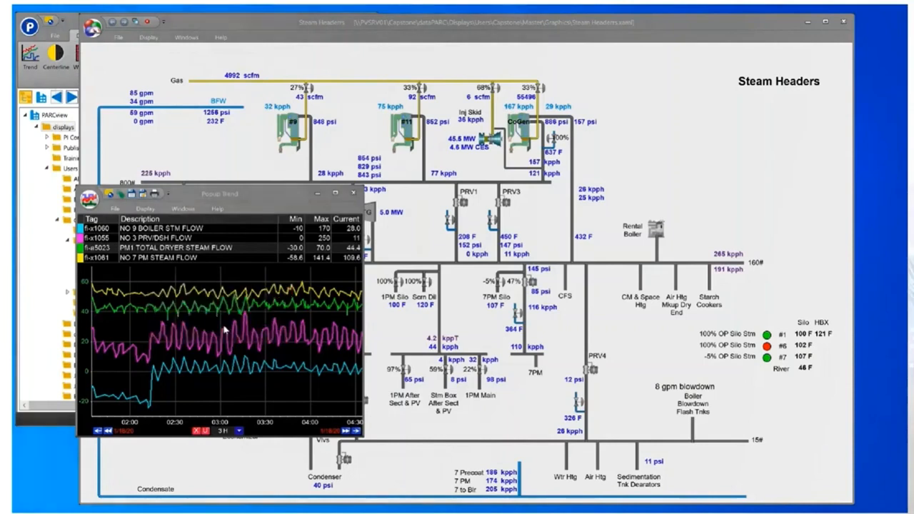